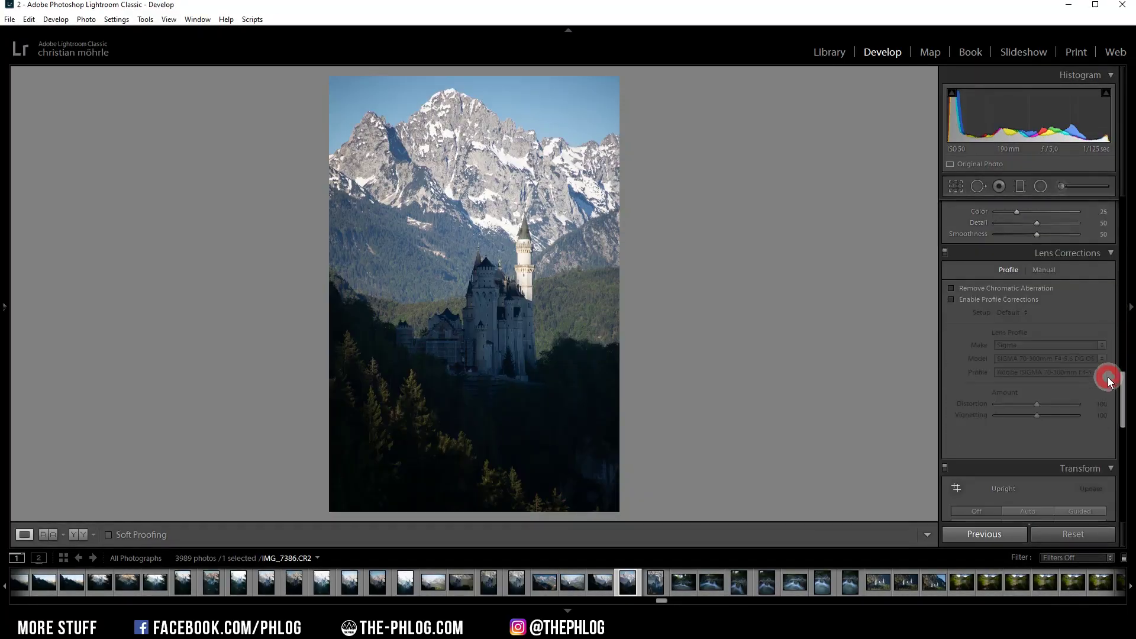
Turn on Remove Chromatic Aberration in Lens Corrections for the castle photo
left_click(988, 299)
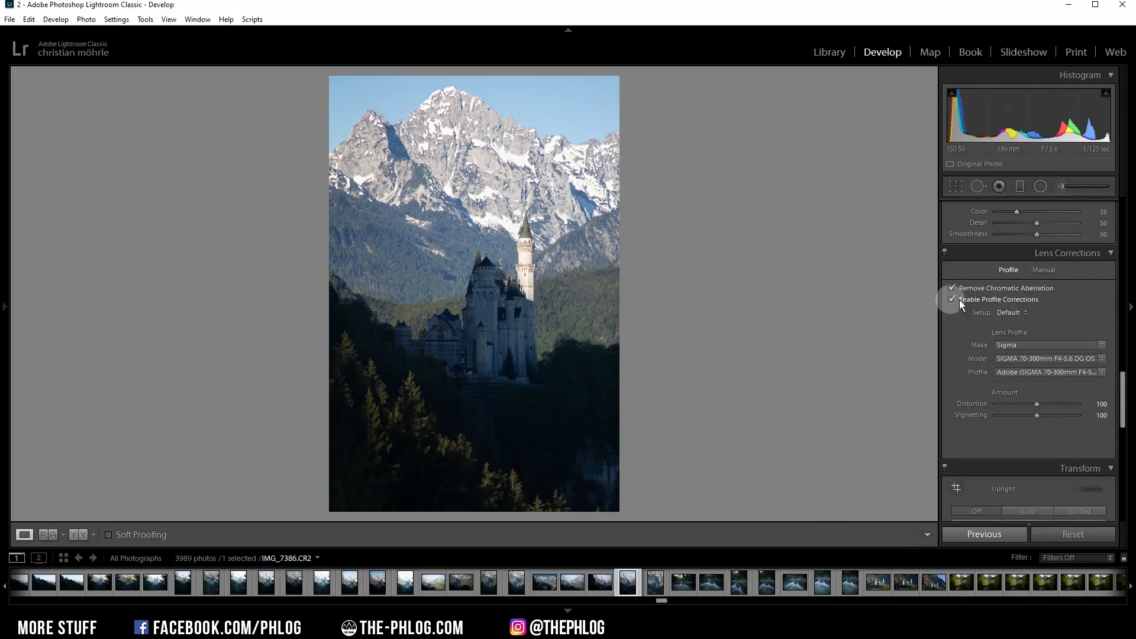
Enable lens profile corrections and change the Basic profile from Adobe Color to Adobe Standard
left_click(1119, 384)
left_click_drag(1120, 384, 1109, 185)
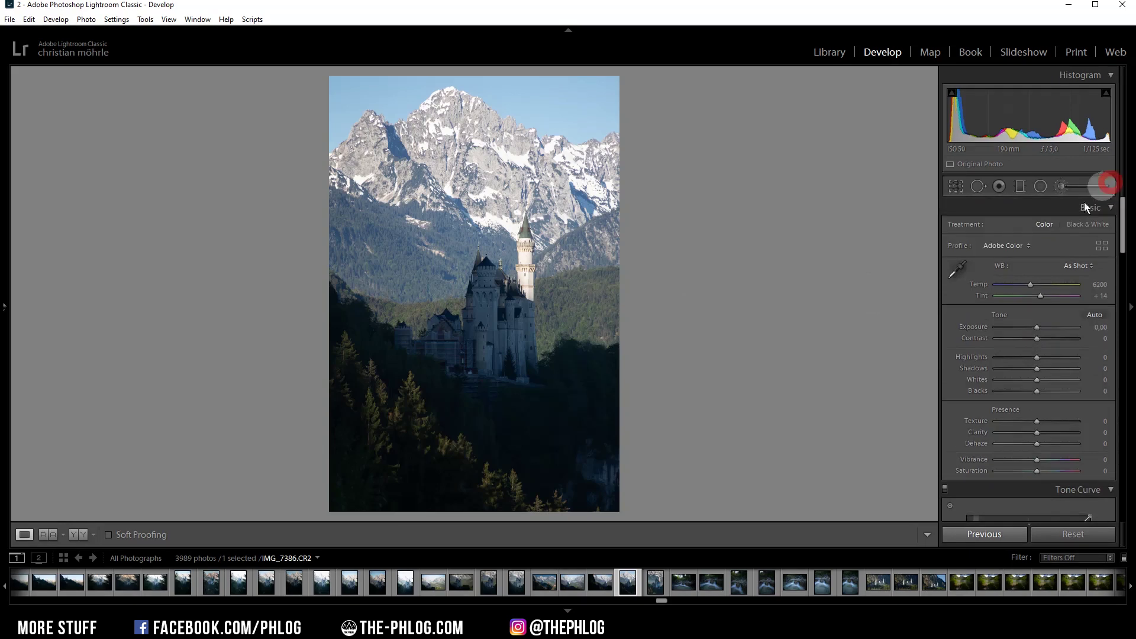
left_click(1027, 246)
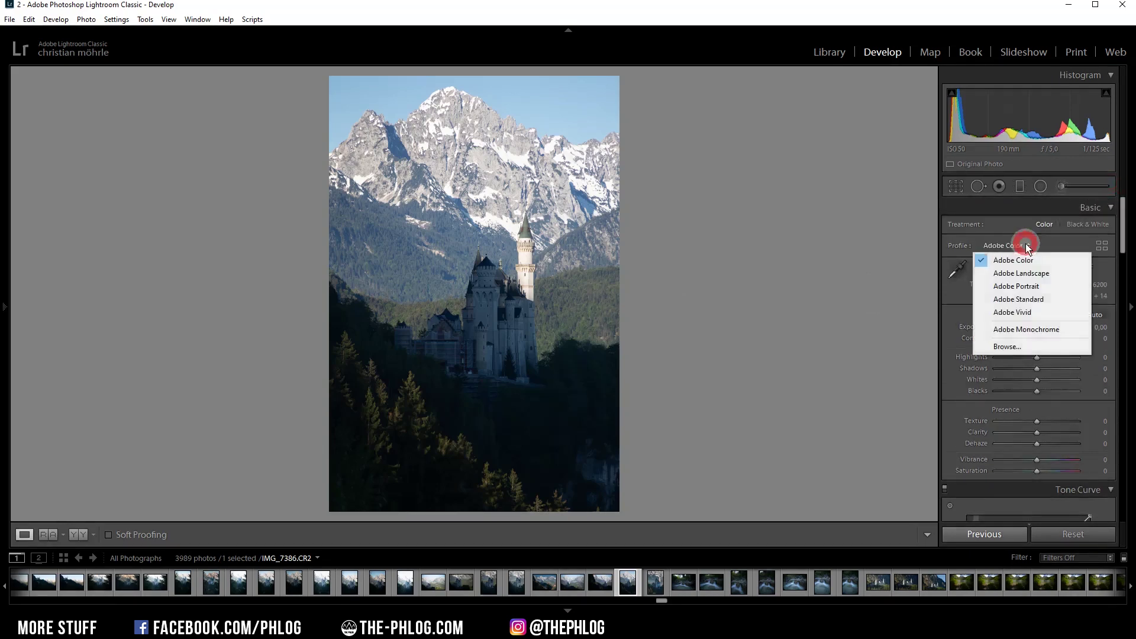
left_click(1022, 302)
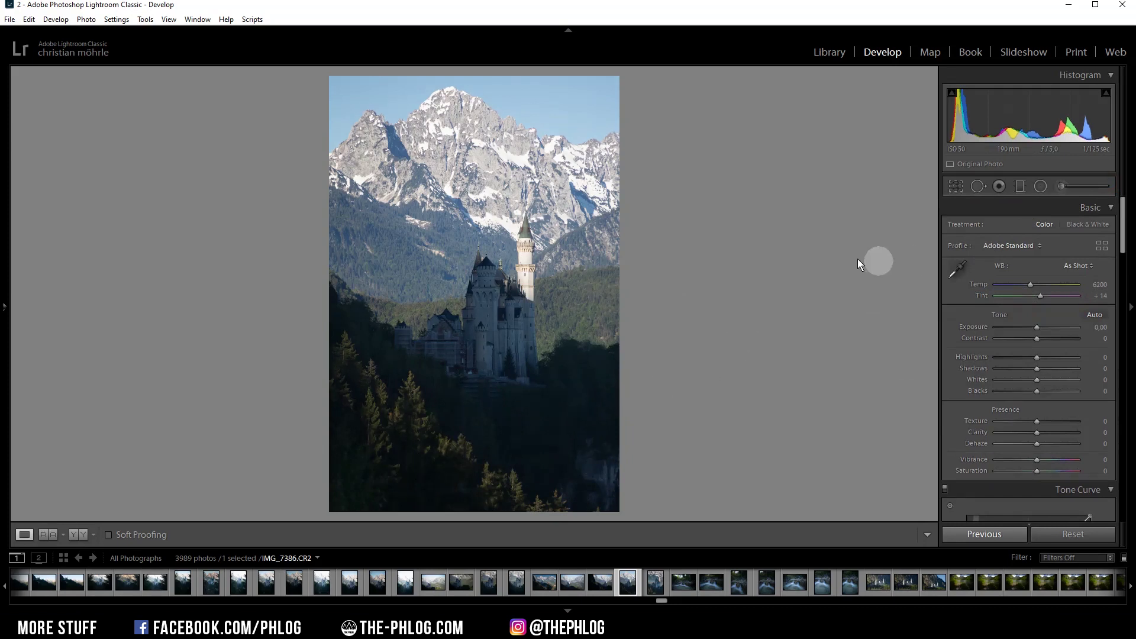
Set white balance to the Cloudy preset, then cool Temp to 6348
left_click(1072, 264)
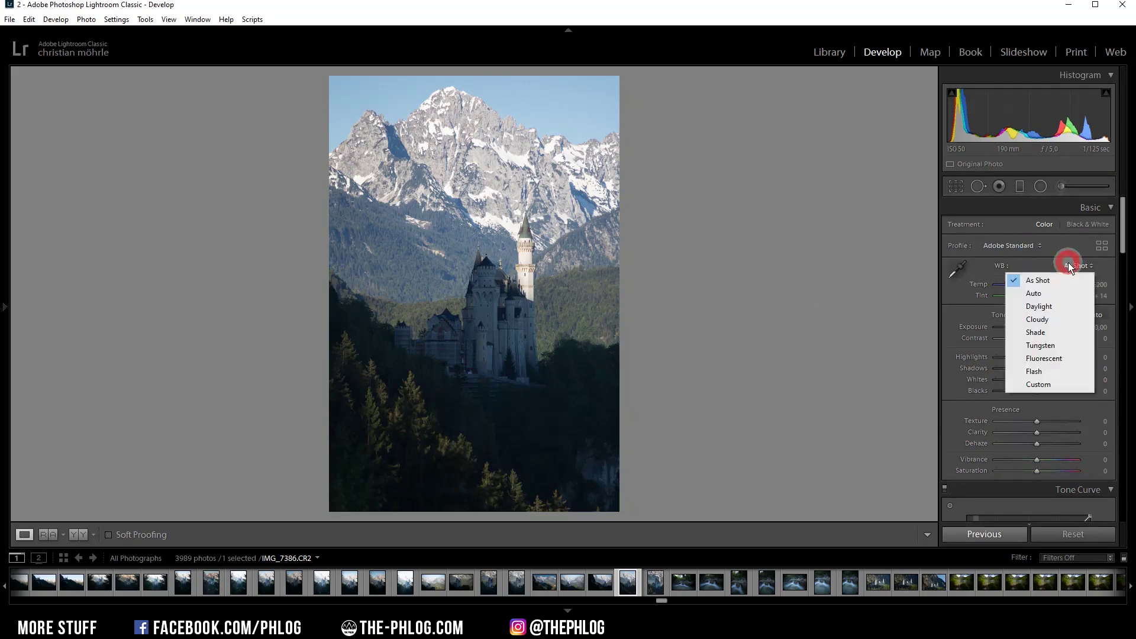
left_click(1055, 304)
left_click(1037, 318)
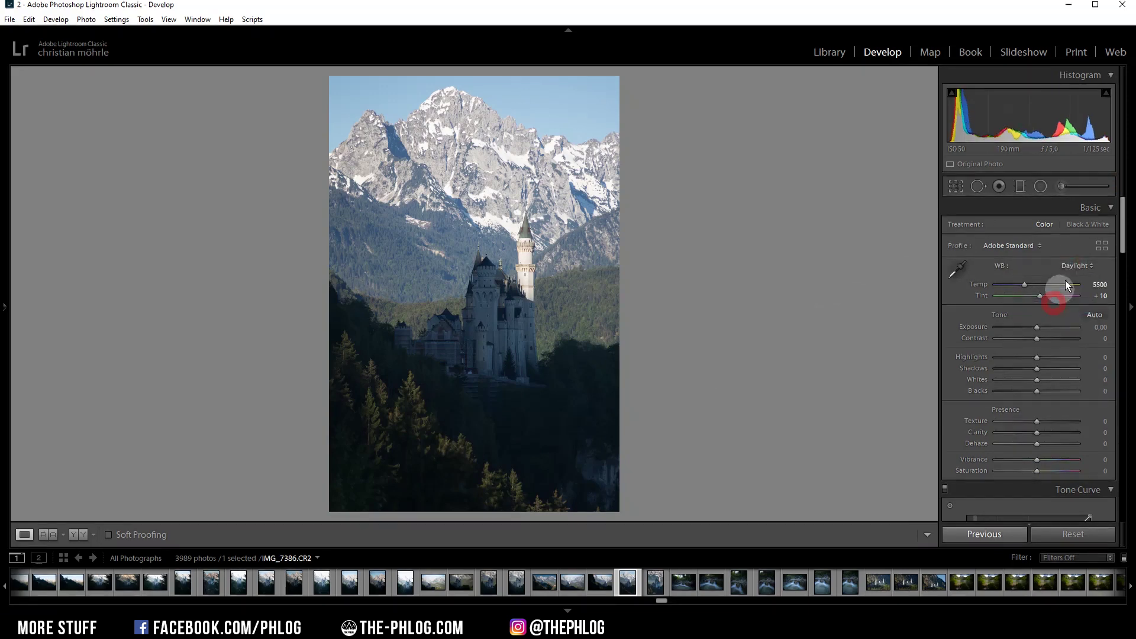
left_click(1032, 284)
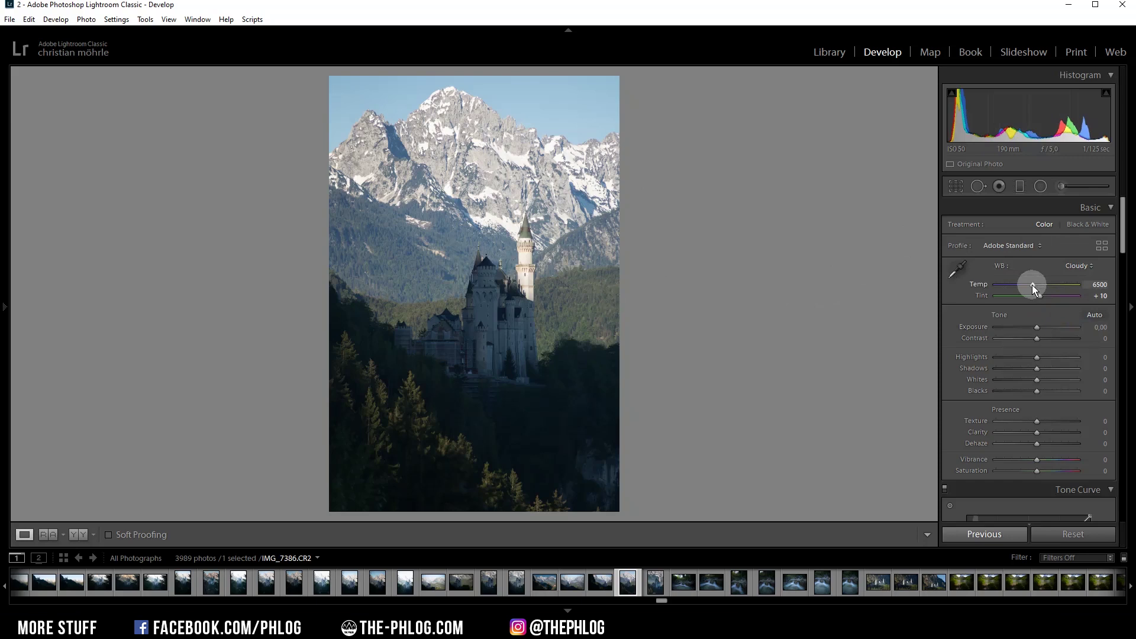
left_click_drag(1033, 285, 1032, 285)
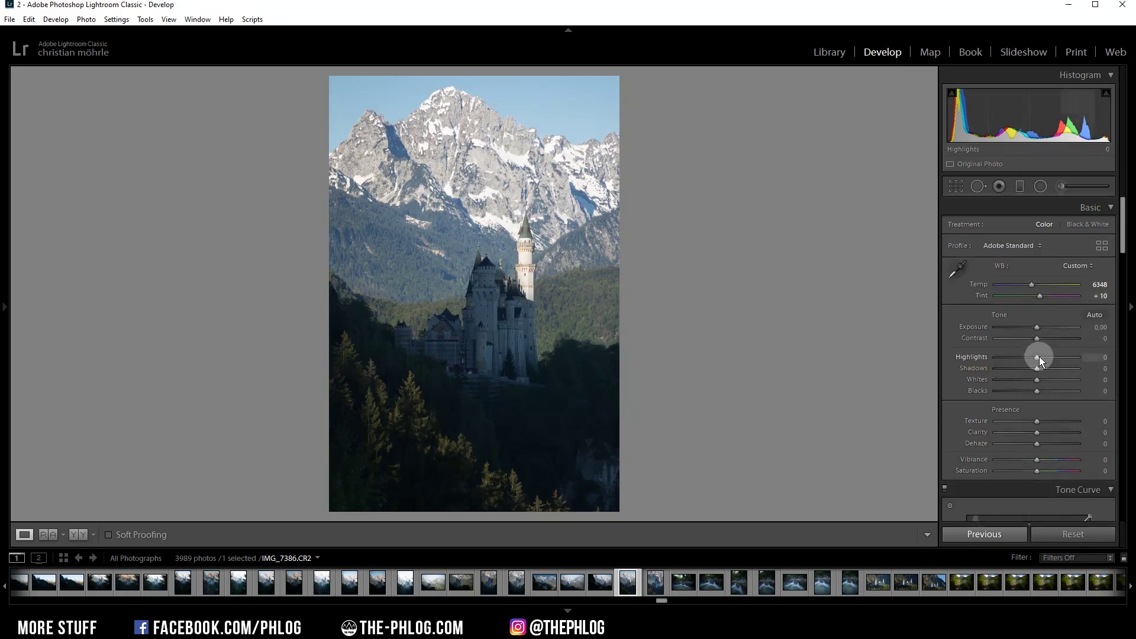
Set Highlights to −100, Shadows to +23 and Whites to +14
left_click_drag(1038, 356, 957, 334)
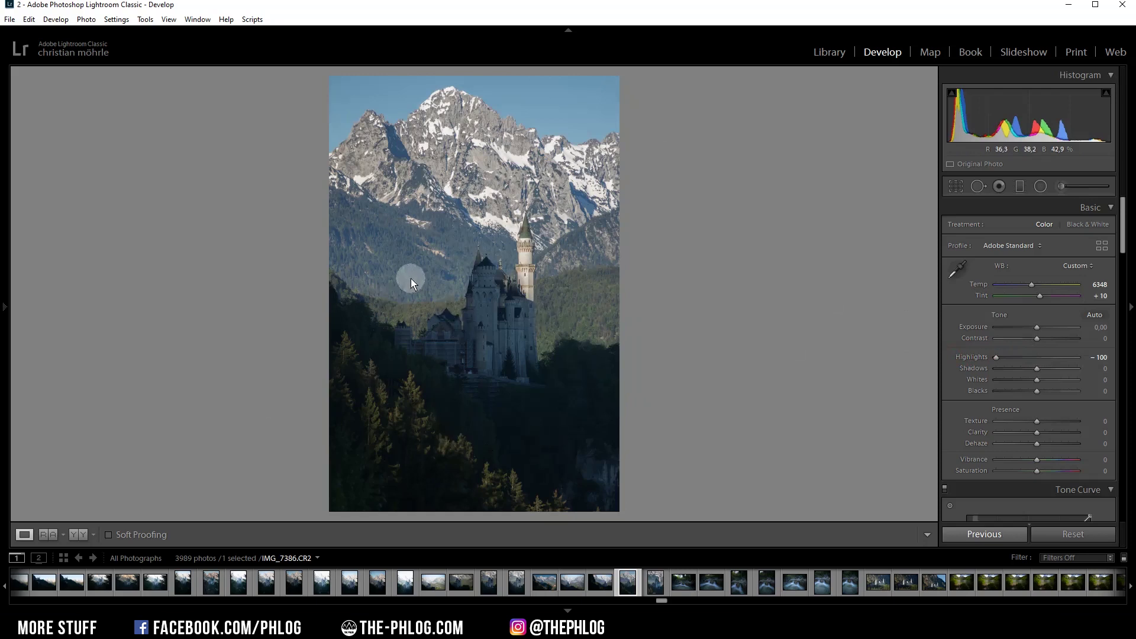
left_click(1036, 369)
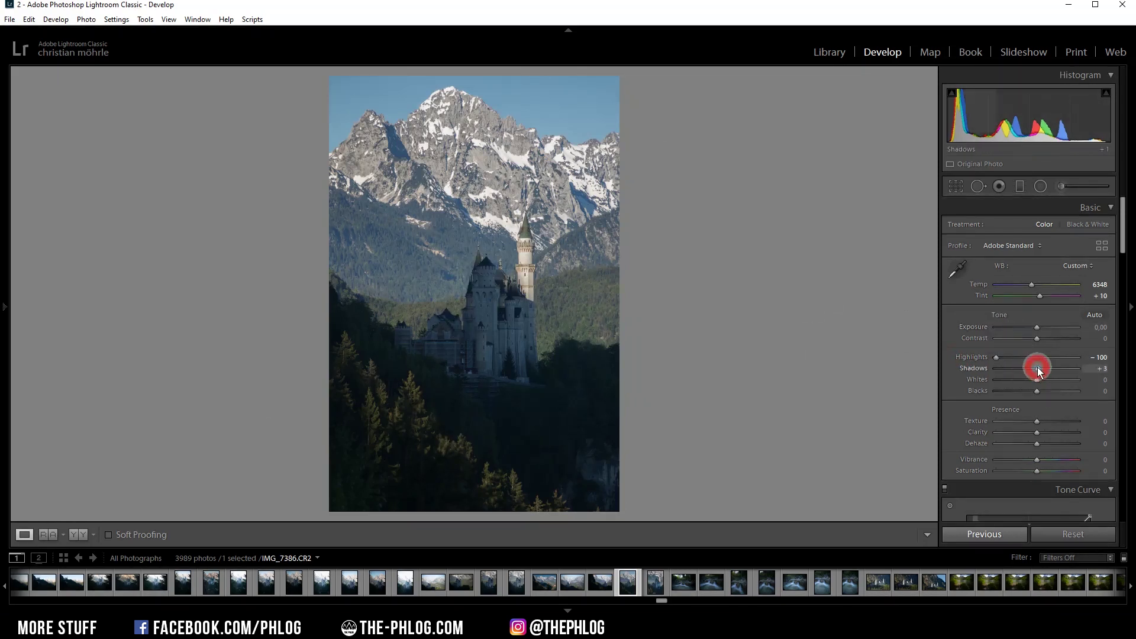
left_click_drag(1039, 368, 1045, 368)
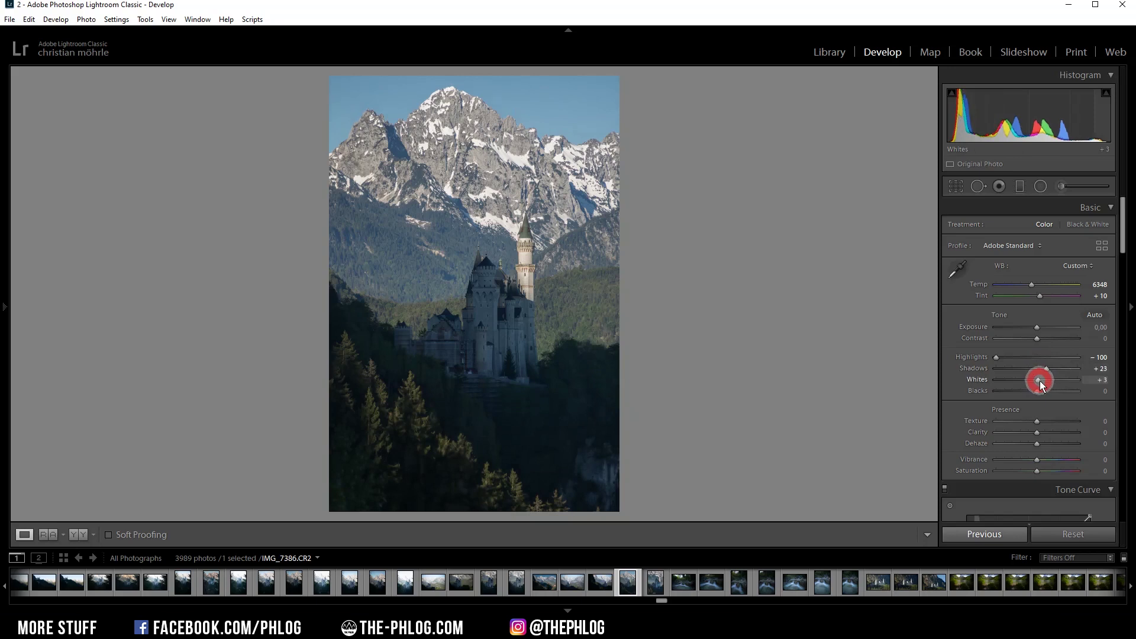
left_click_drag(1040, 383, 1044, 383)
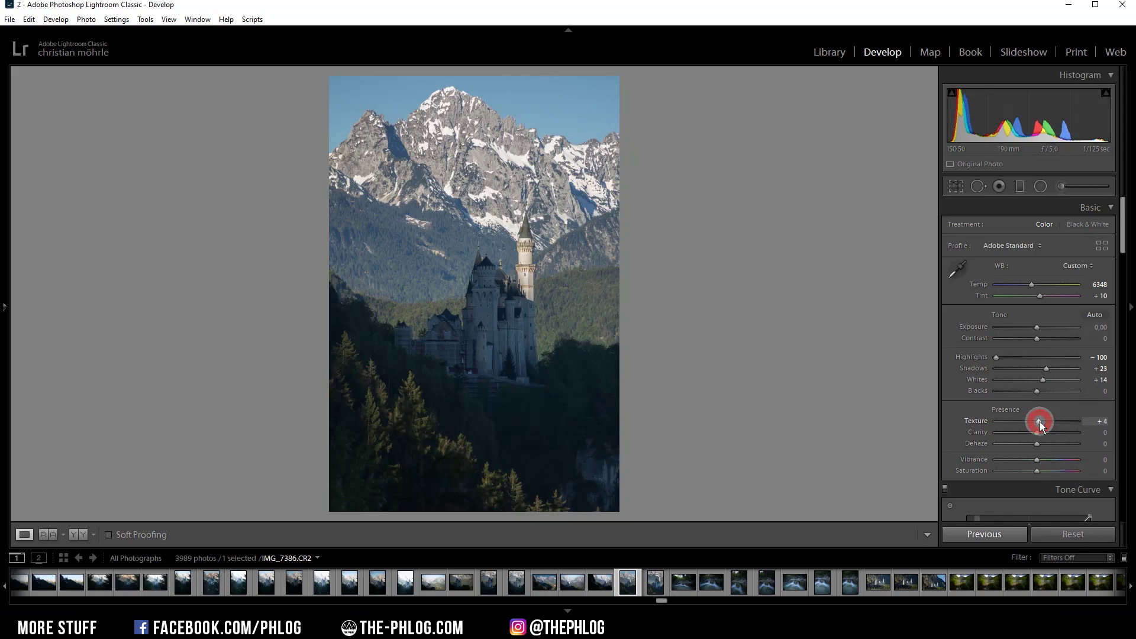
Add Texture +4, Dehaze +14 and Vibrance +9
left_click_drag(1039, 421, 1039, 421)
left_click_drag(1039, 445, 1044, 446)
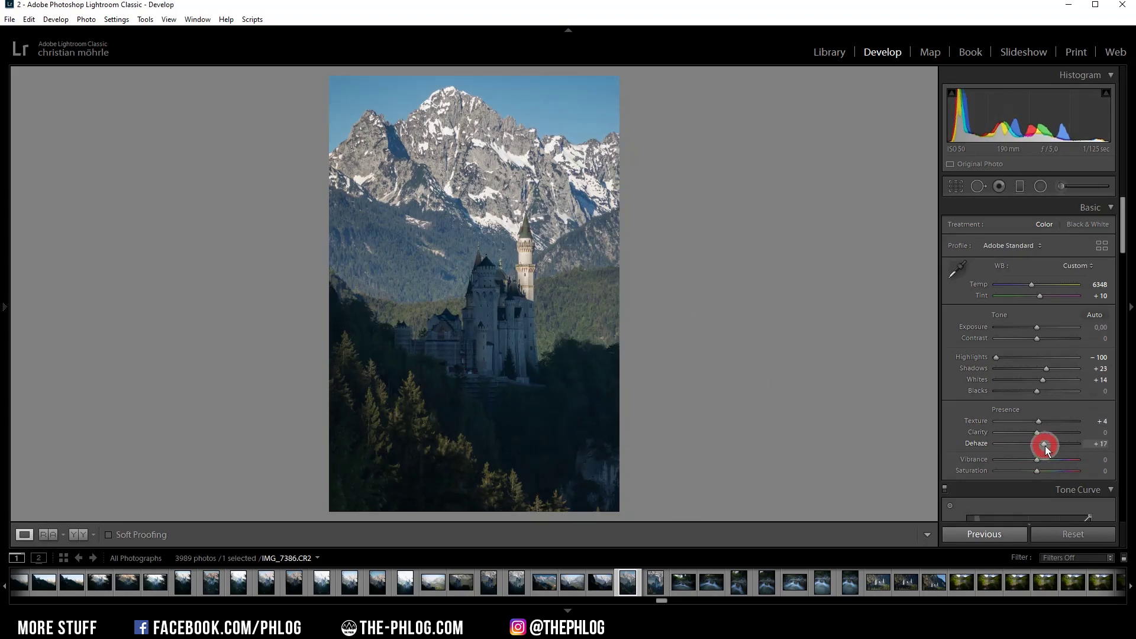
left_click_drag(1045, 446, 1043, 445)
left_click_drag(1036, 461, 1041, 467)
Raise the castle graduated filter's exposure to 0.43
key("m")
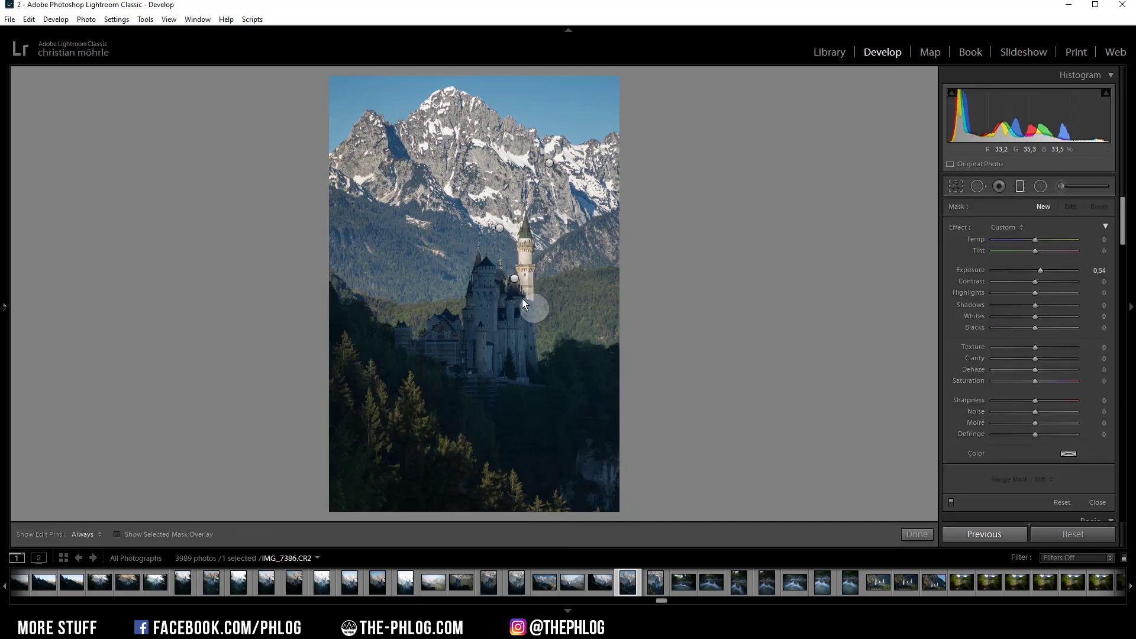
left_click(515, 279)
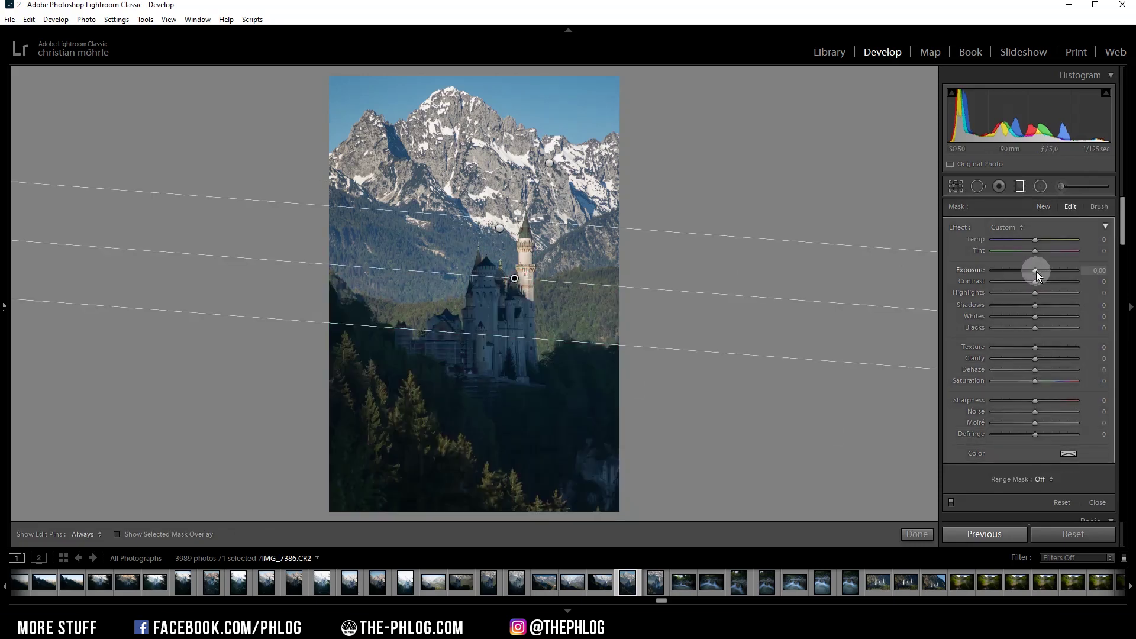
left_click_drag(1036, 273, 1040, 273)
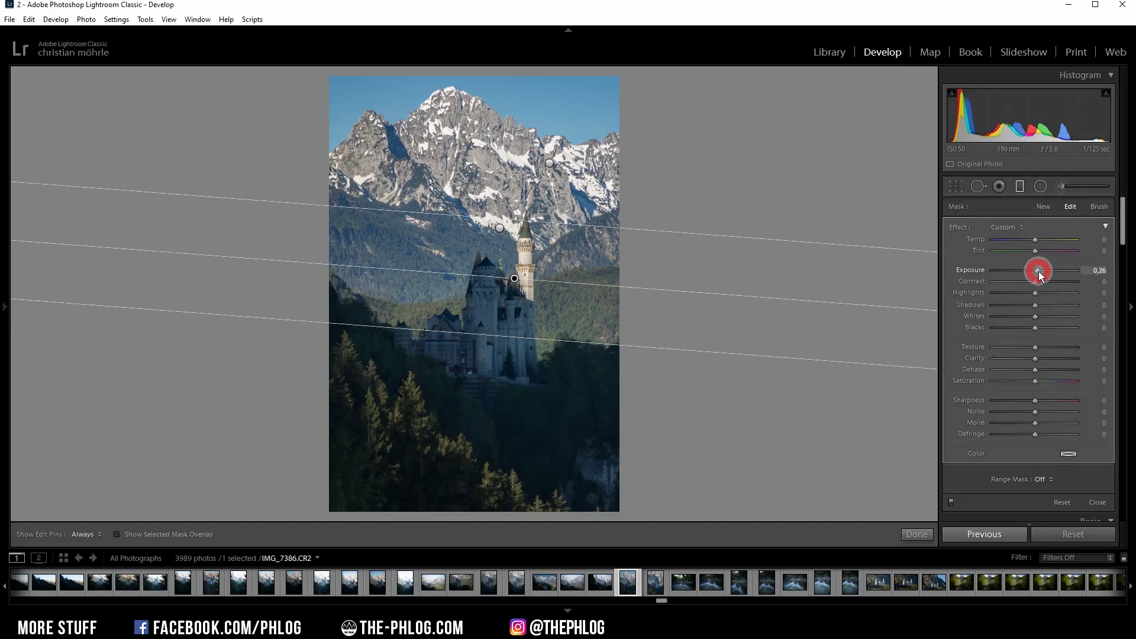
left_click_drag(1038, 270, 1061, 282)
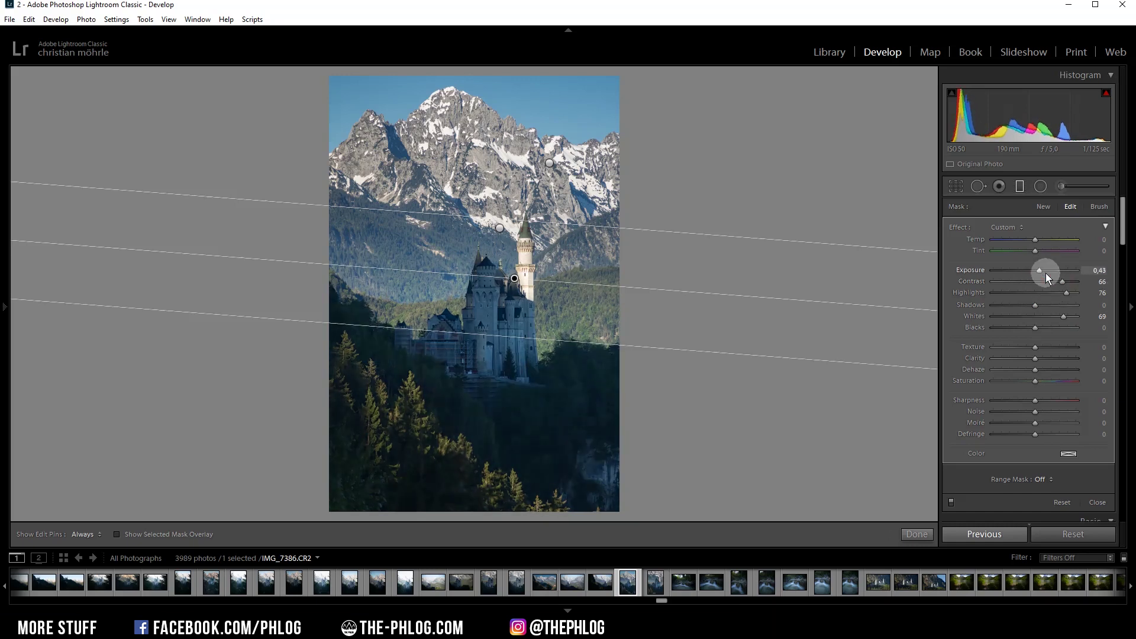
left_click(499, 227)
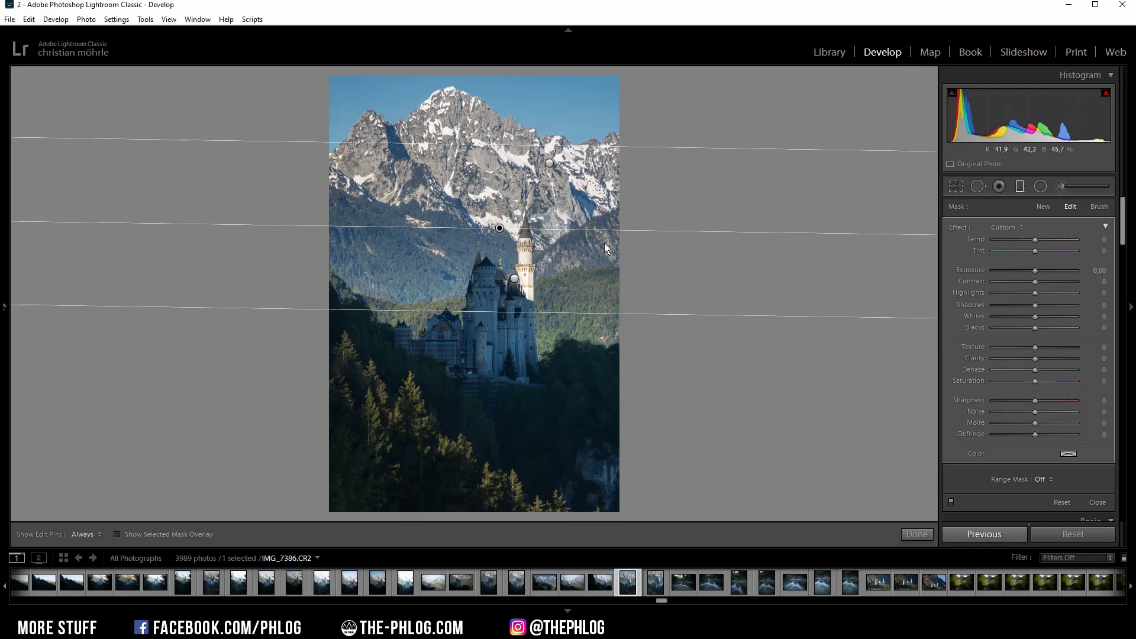
Raise the current filter's clarity to 56, then select the graduated filter over the peaks
left_click_drag(1035, 359, 1043, 359)
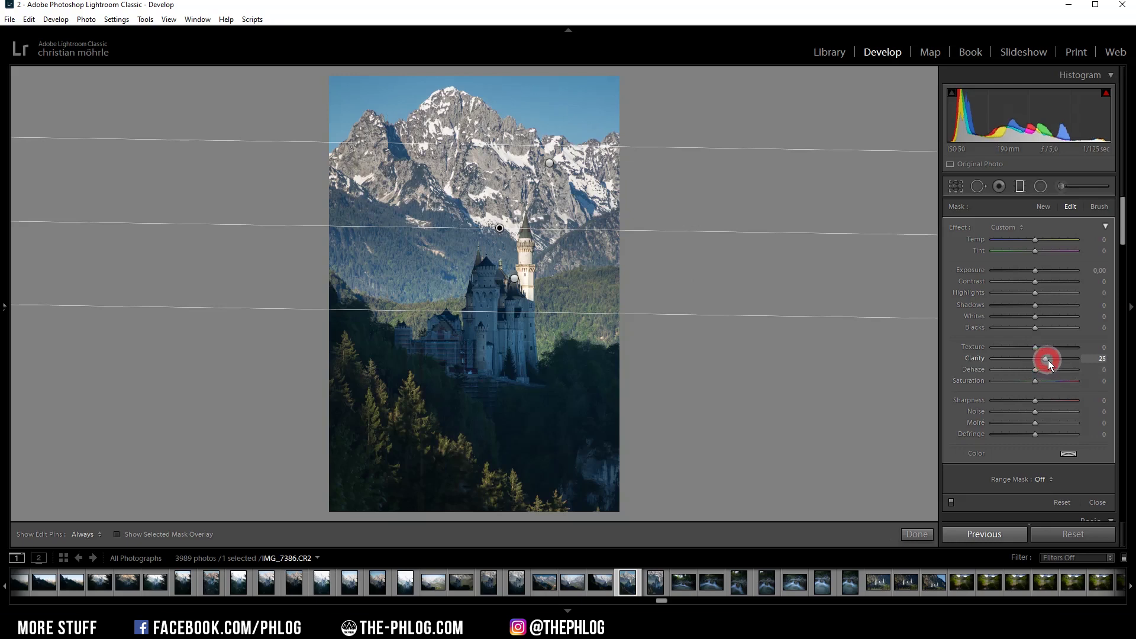
left_click_drag(1048, 360, 1059, 359)
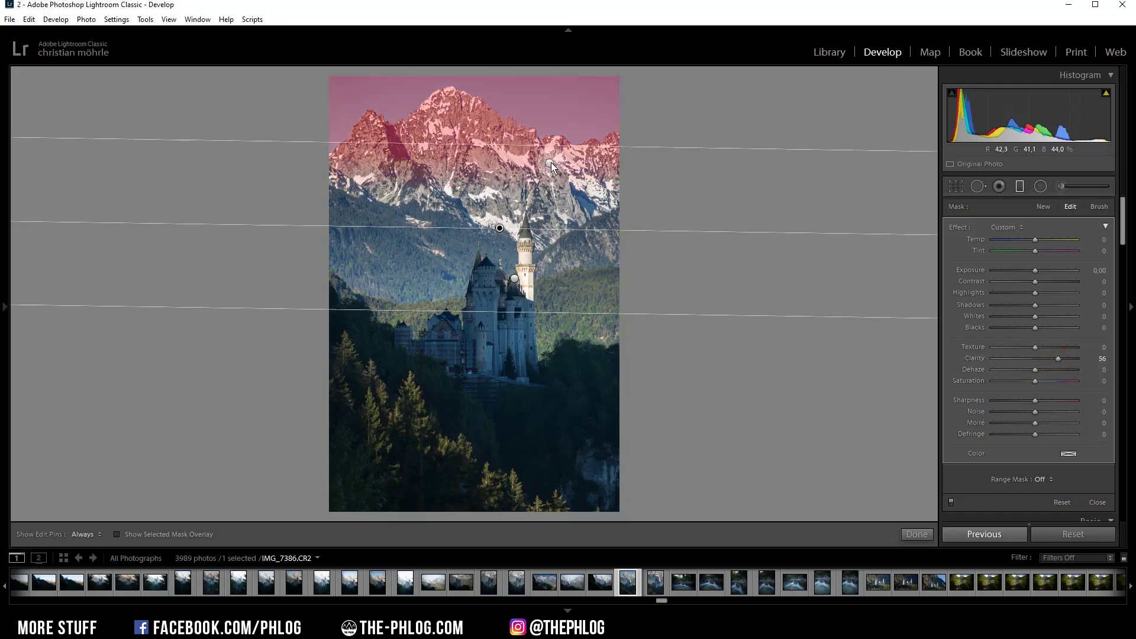
left_click(550, 165)
left_click(549, 163)
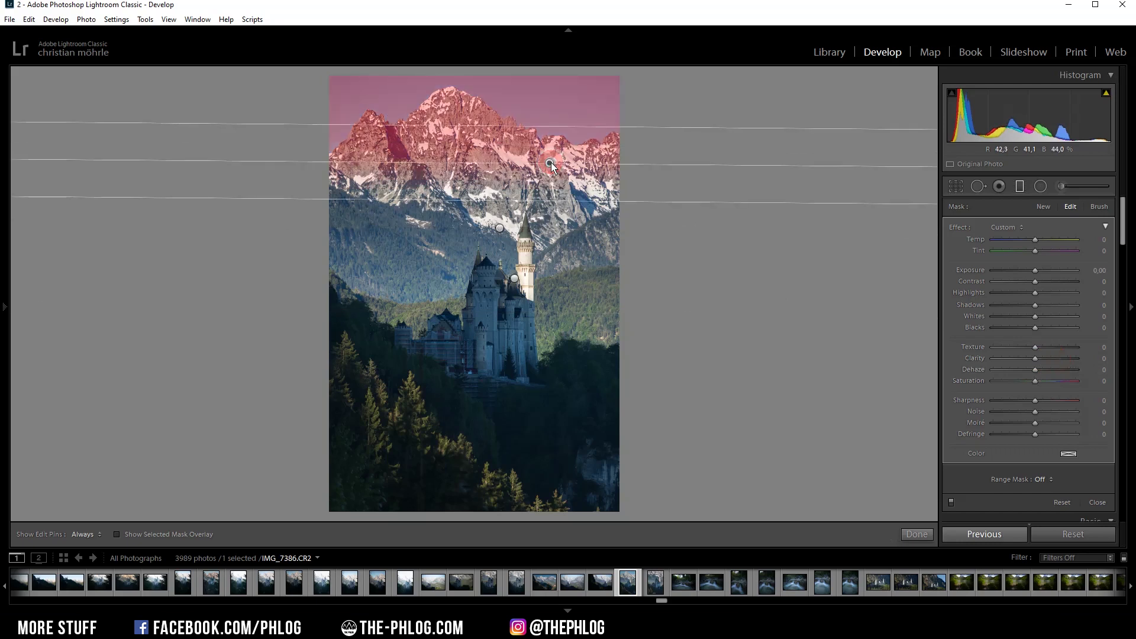
left_click(783, 254)
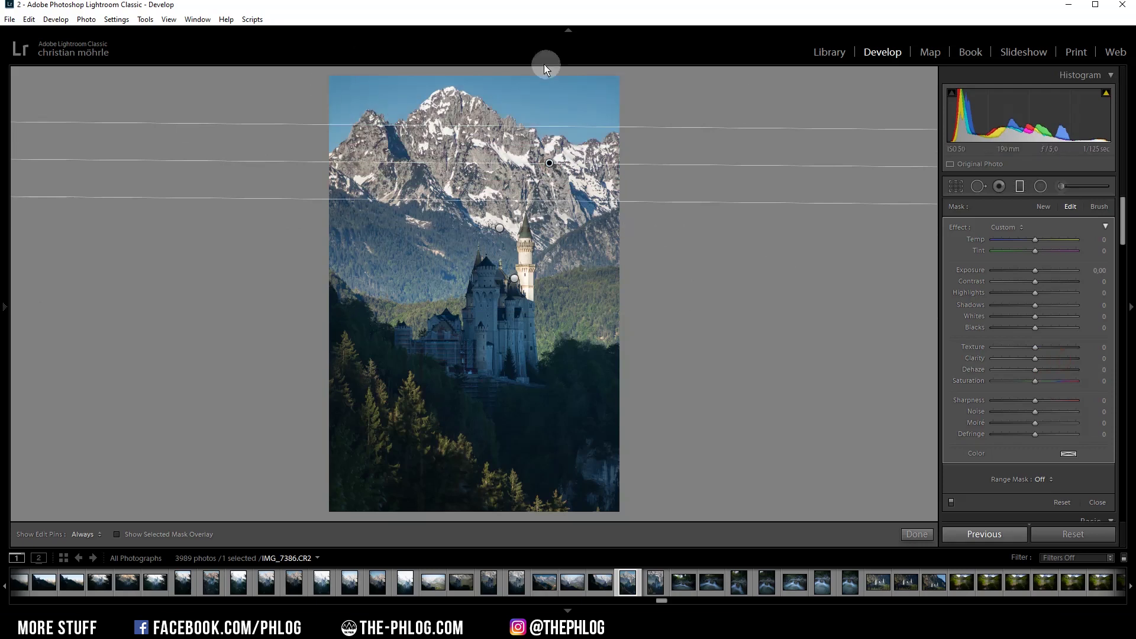
Set the peaks filter's Range Mask to Color from the sampled blue sky, Amount 100
left_click(1041, 479)
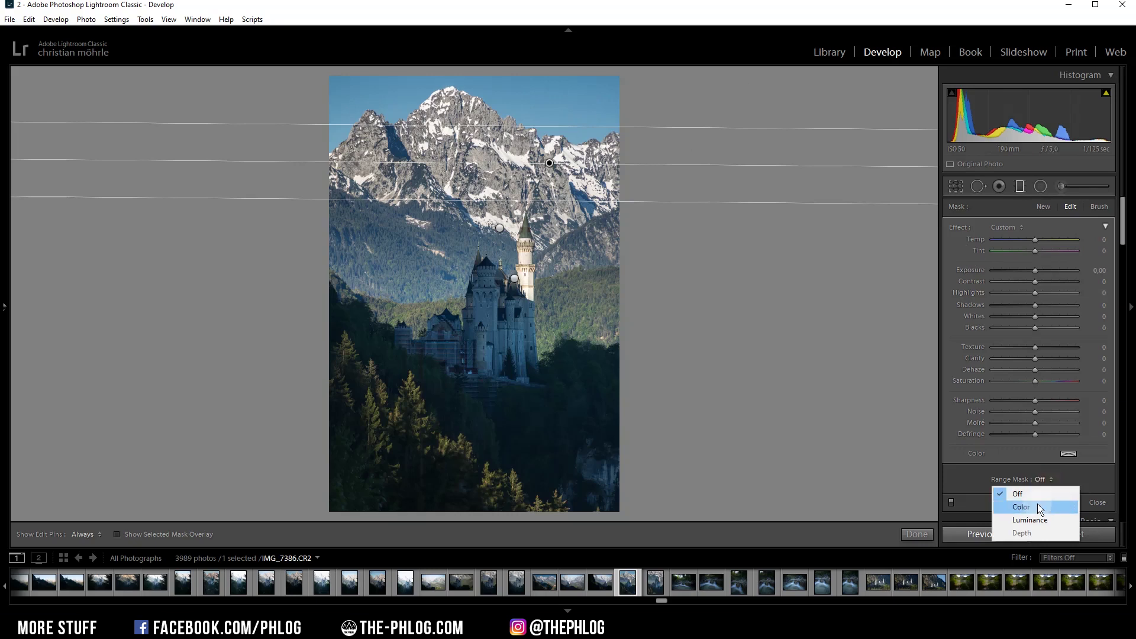
left_click(1039, 507)
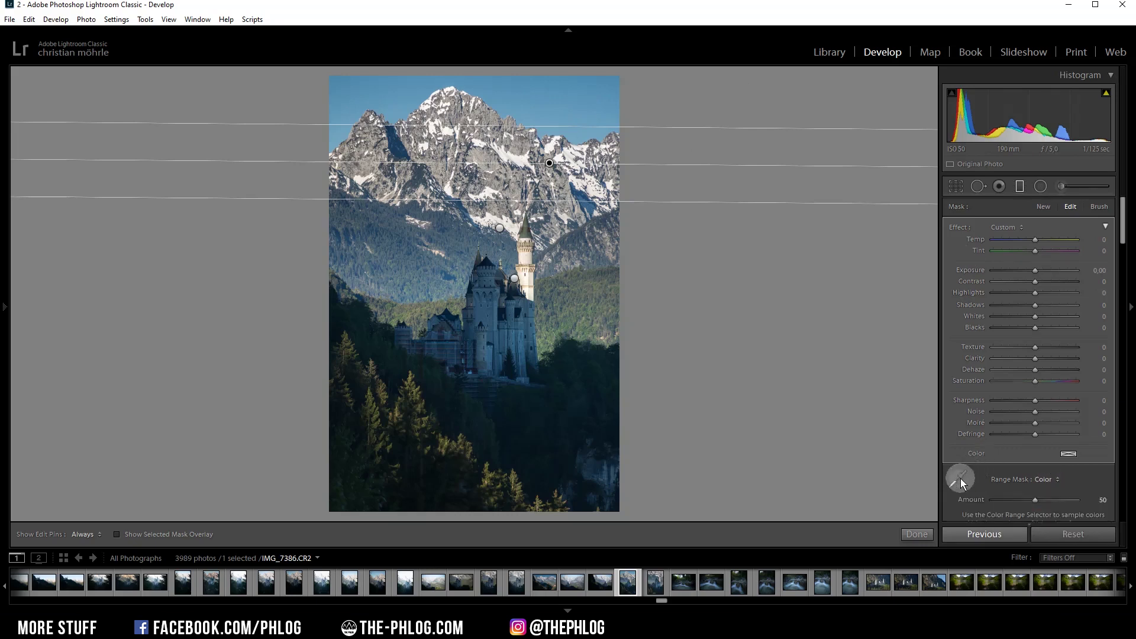
left_click(958, 480)
left_click(541, 101)
left_click_drag(1120, 231, 1120, 235)
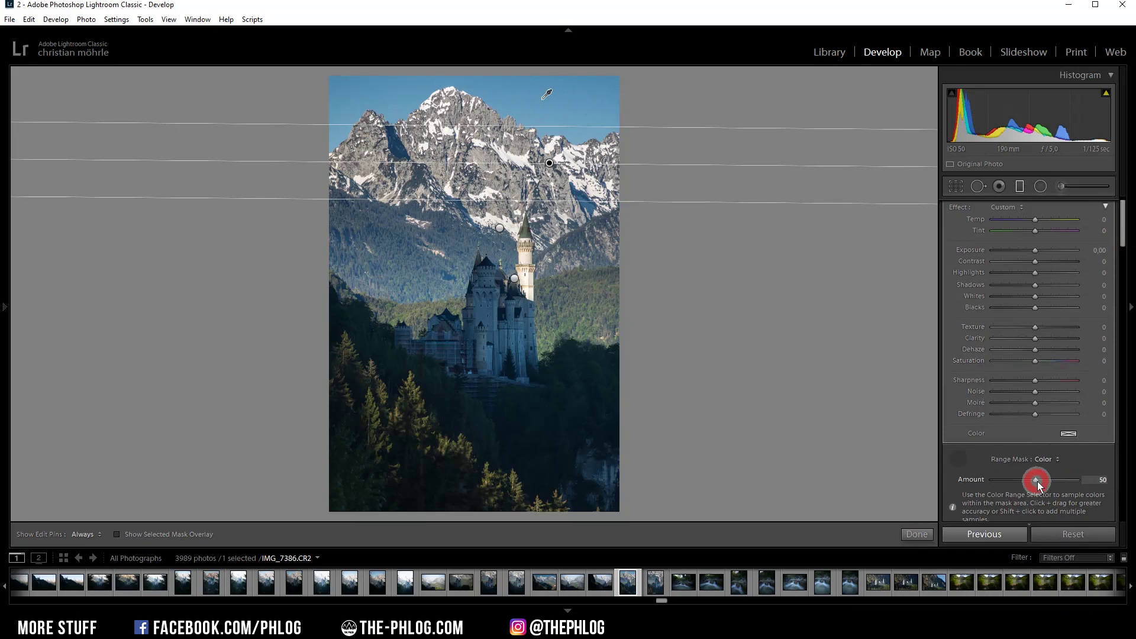
left_click_drag(1045, 484, 1081, 483)
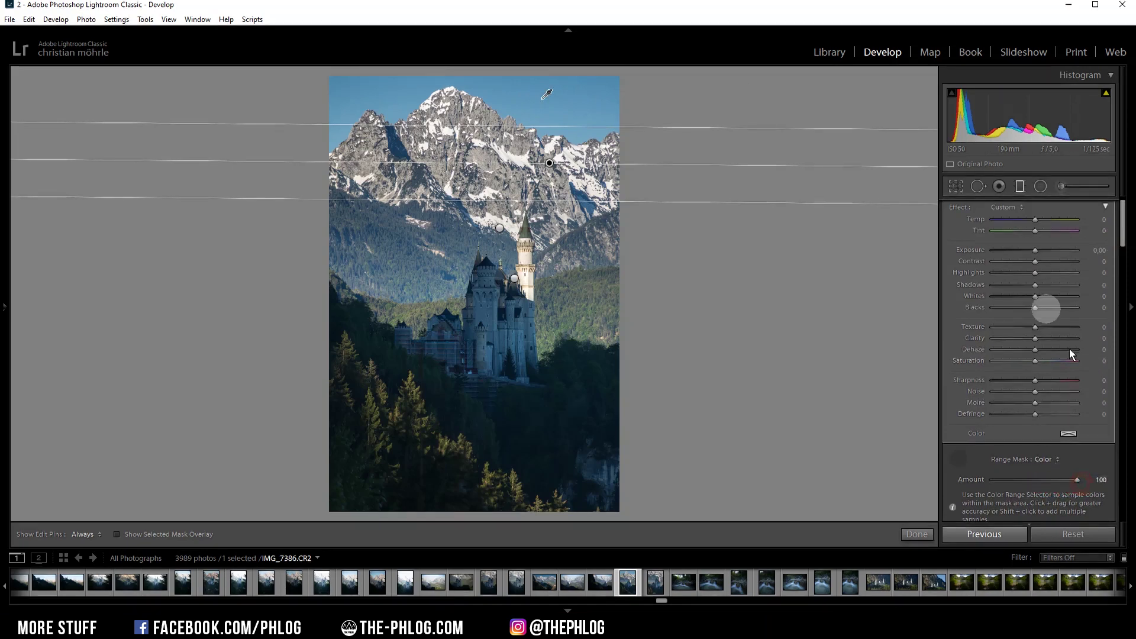
Darken the masked sky filter to an exposure of −0.54
scroll(1117, 220, "up", 1)
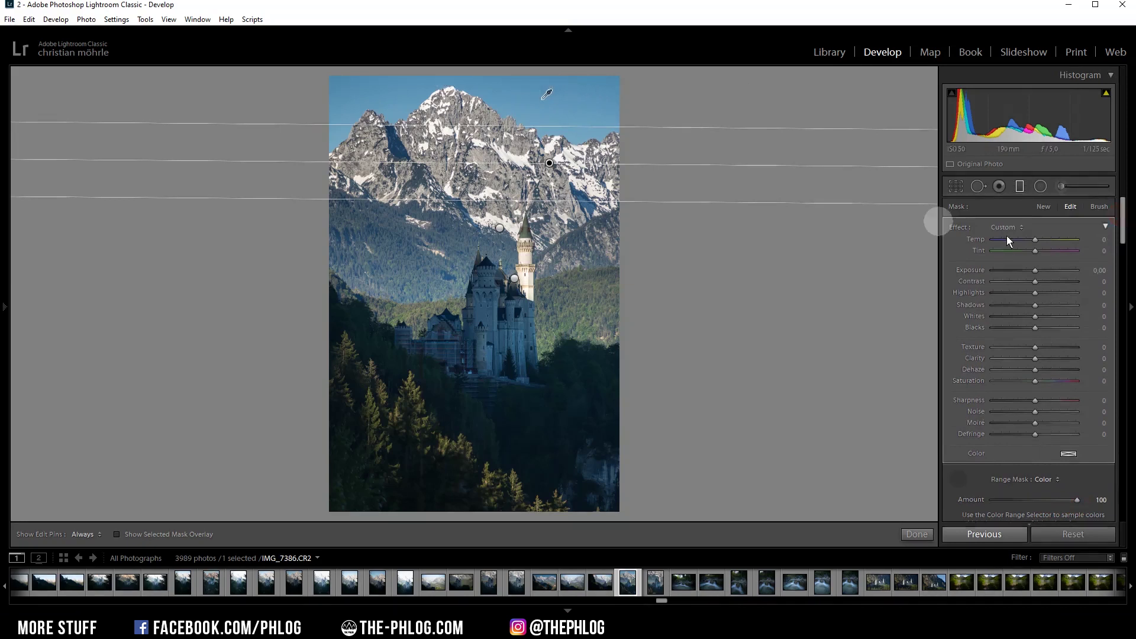
left_click_drag(1035, 271, 1032, 275)
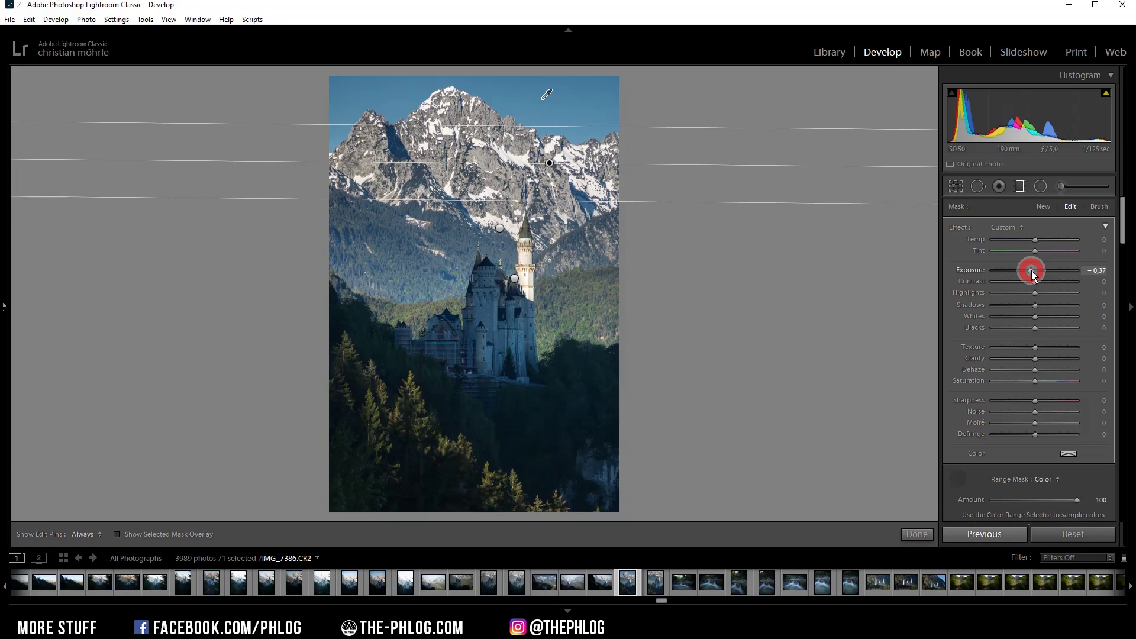
left_click_drag(1032, 275, 1031, 275)
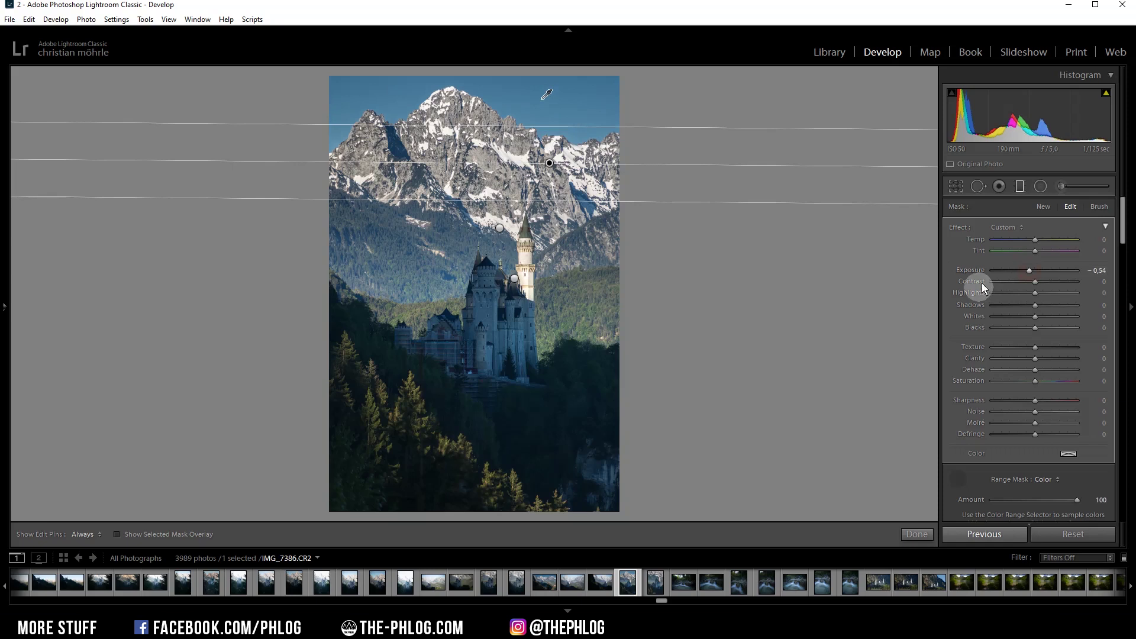
left_click(1035, 188)
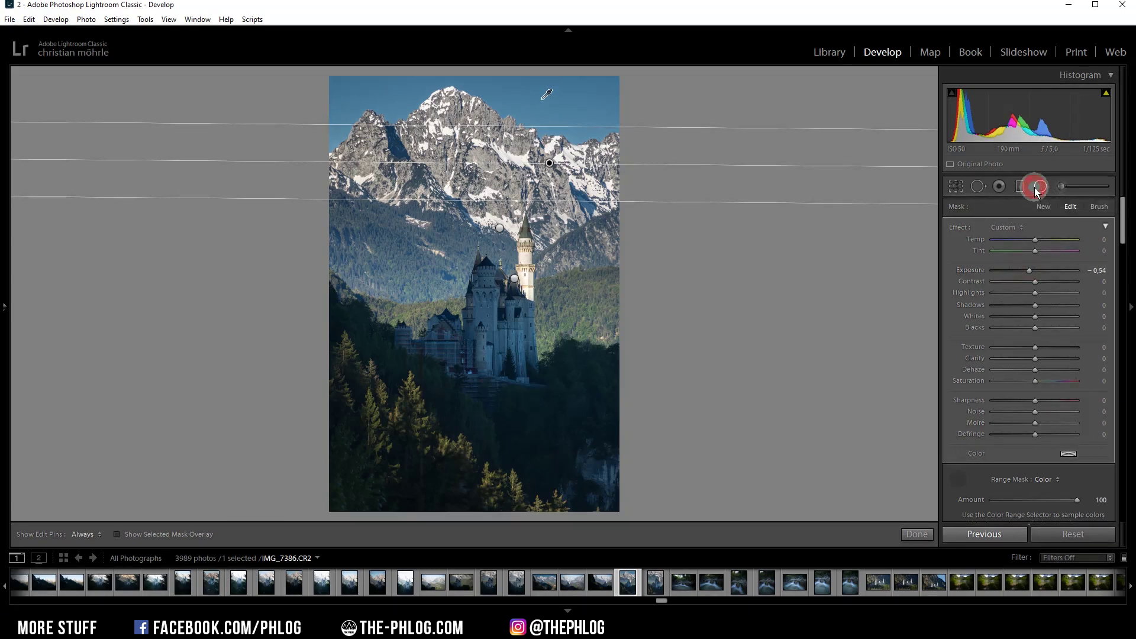
Draw an inverted radial filter around the castle with Feather 100 and Clarity +40
left_click(1039, 187)
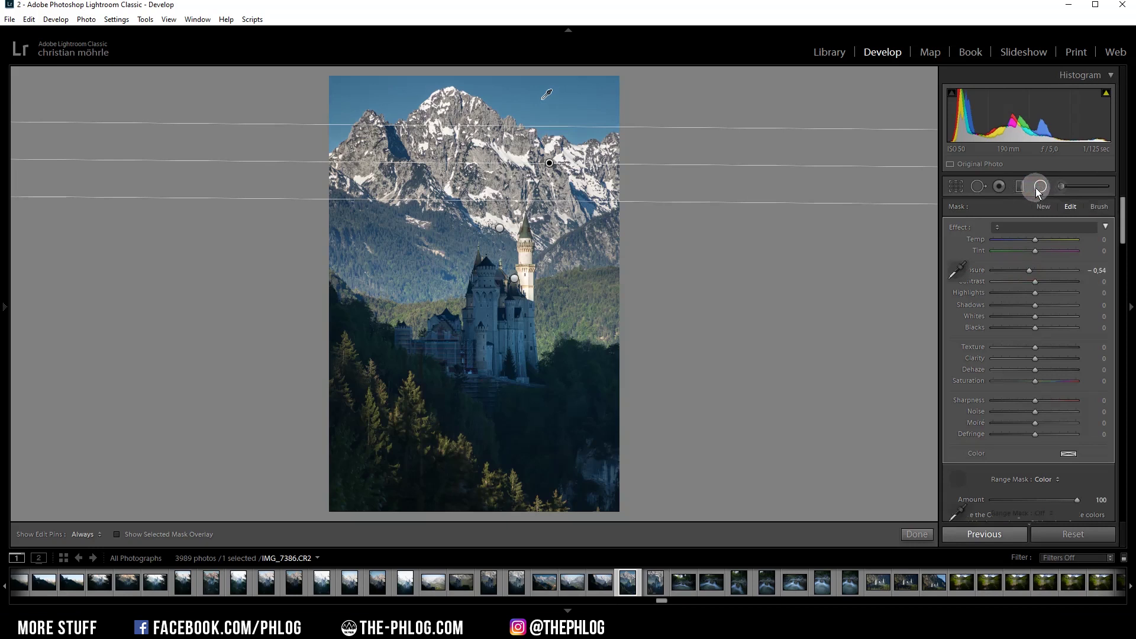
left_click(502, 328)
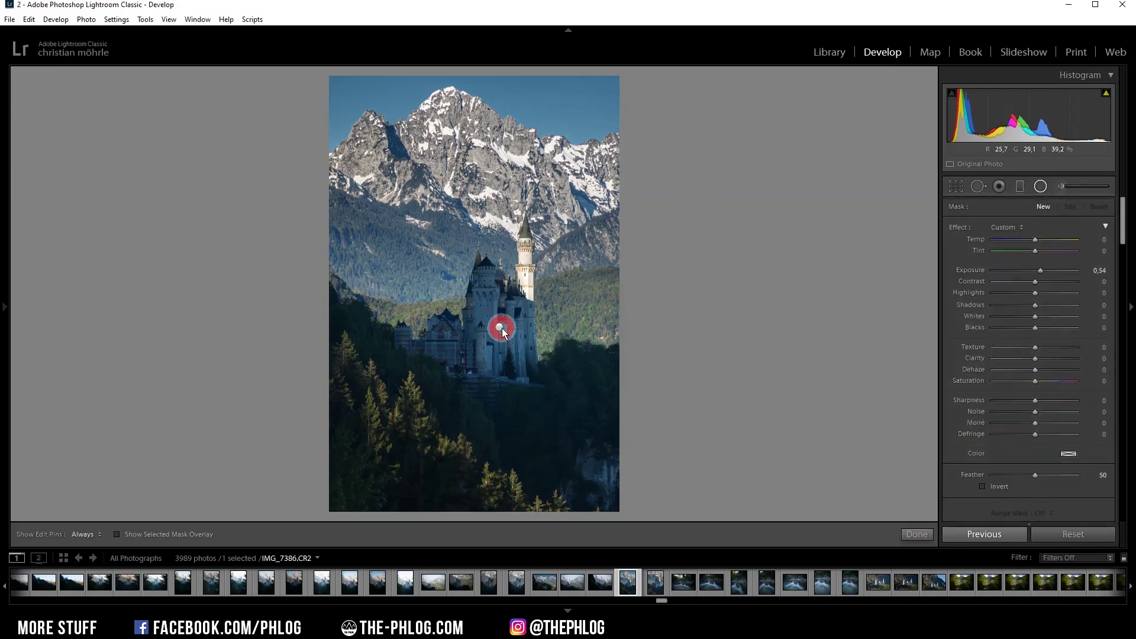
left_click_drag(502, 328, 548, 426)
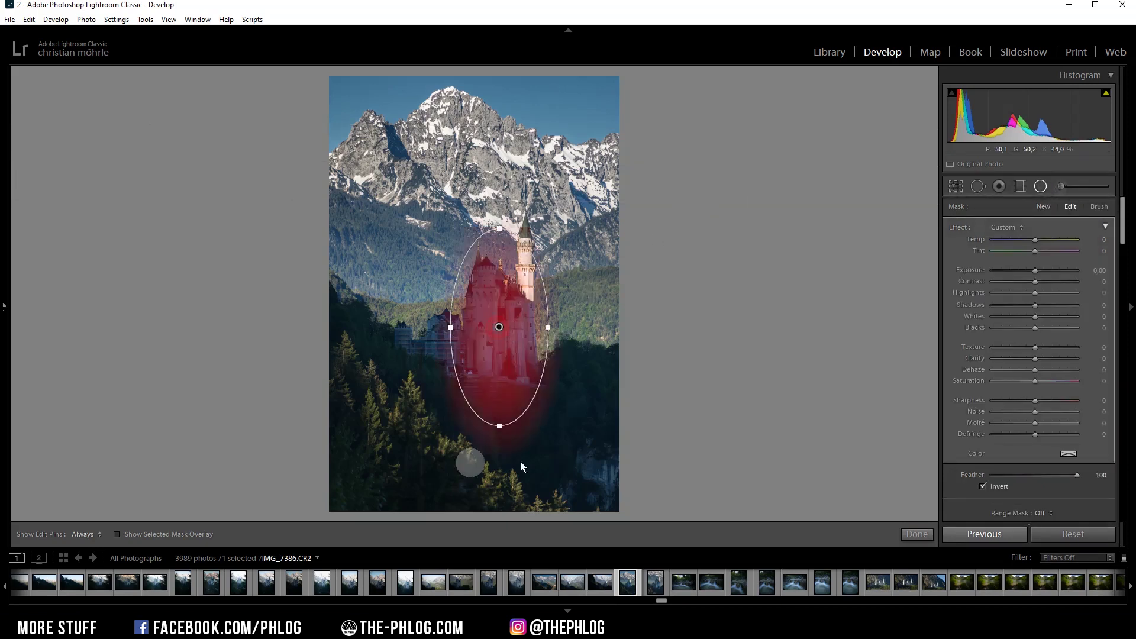
left_click(465, 323)
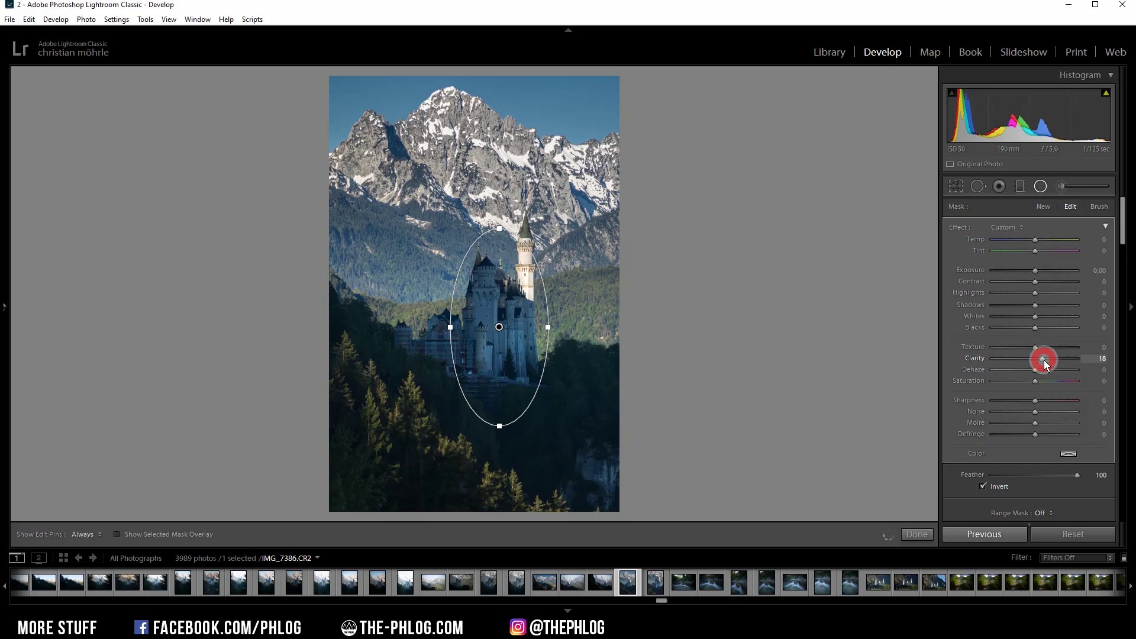
left_click_drag(1044, 360, 1052, 359)
left_click(1040, 187)
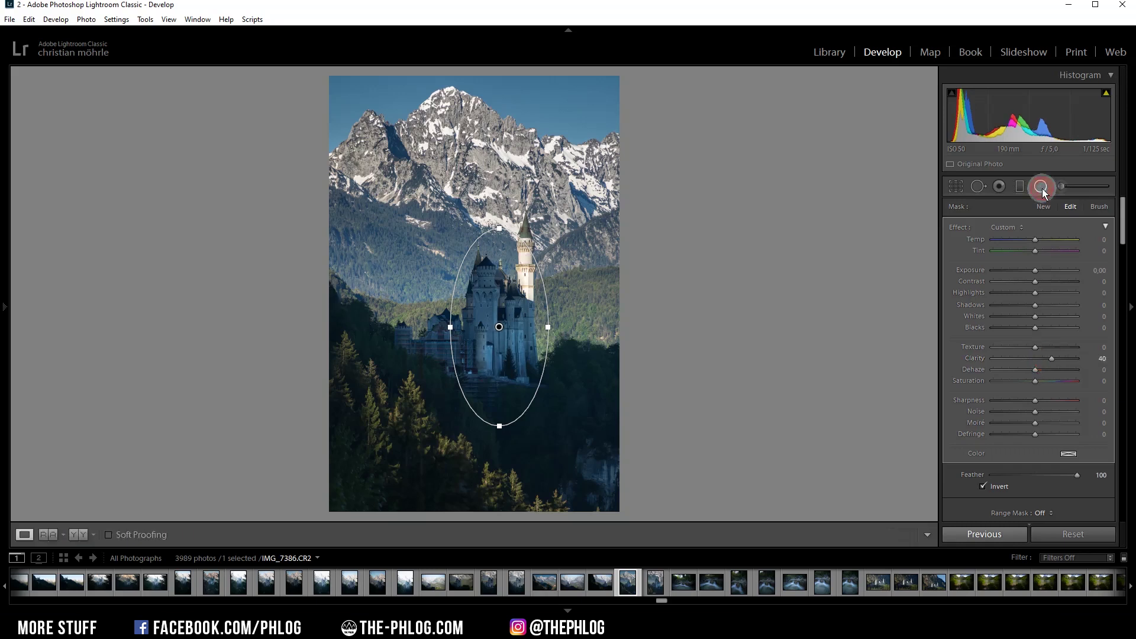
Lower Green saturation to −18 and raise Blue saturation to +11
left_click(1118, 256)
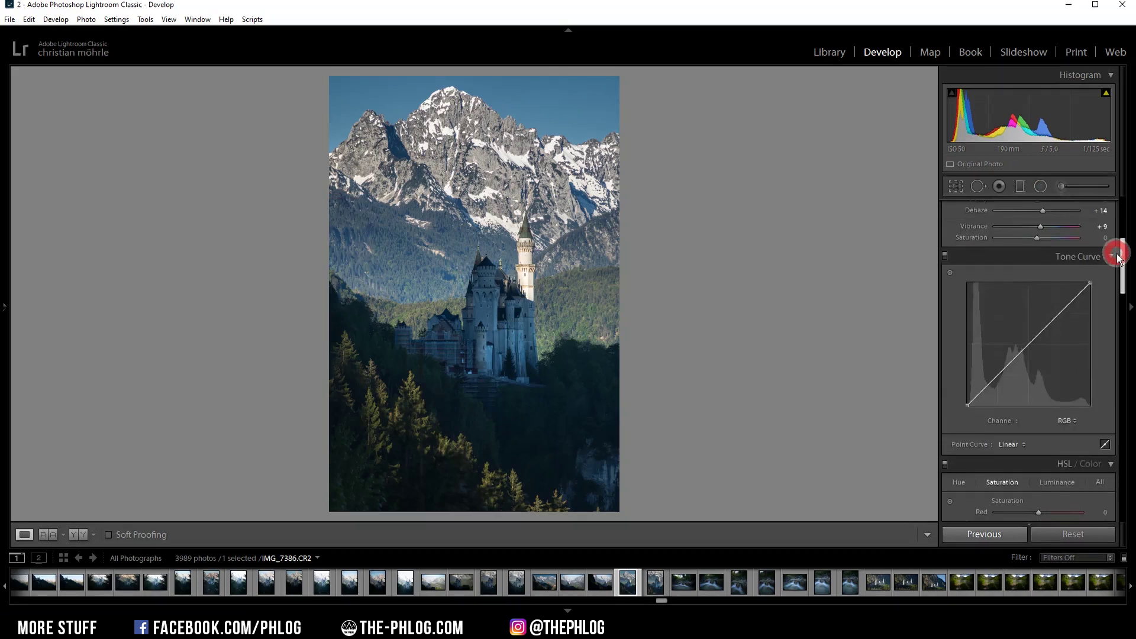
left_click_drag(1118, 256, 1116, 301)
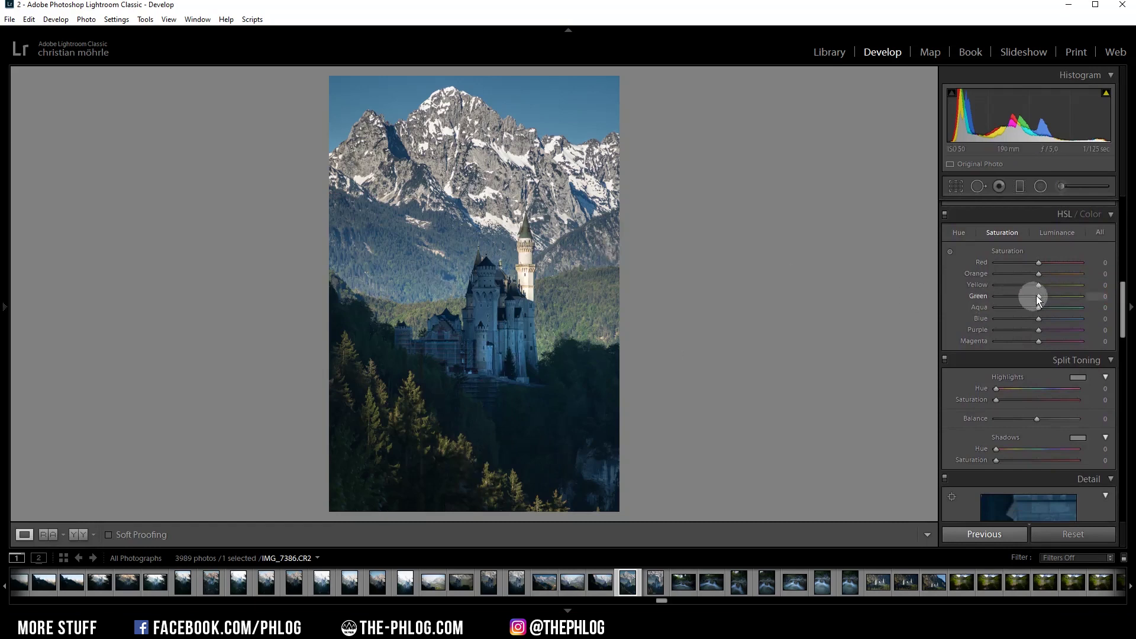
left_click_drag(1036, 296, 933, 312)
left_click_drag(1040, 321, 1040, 320)
left_click_drag(1043, 318, 1044, 320)
Shift the Green hue to −100 and the Yellow hue to −74
left_click(958, 232)
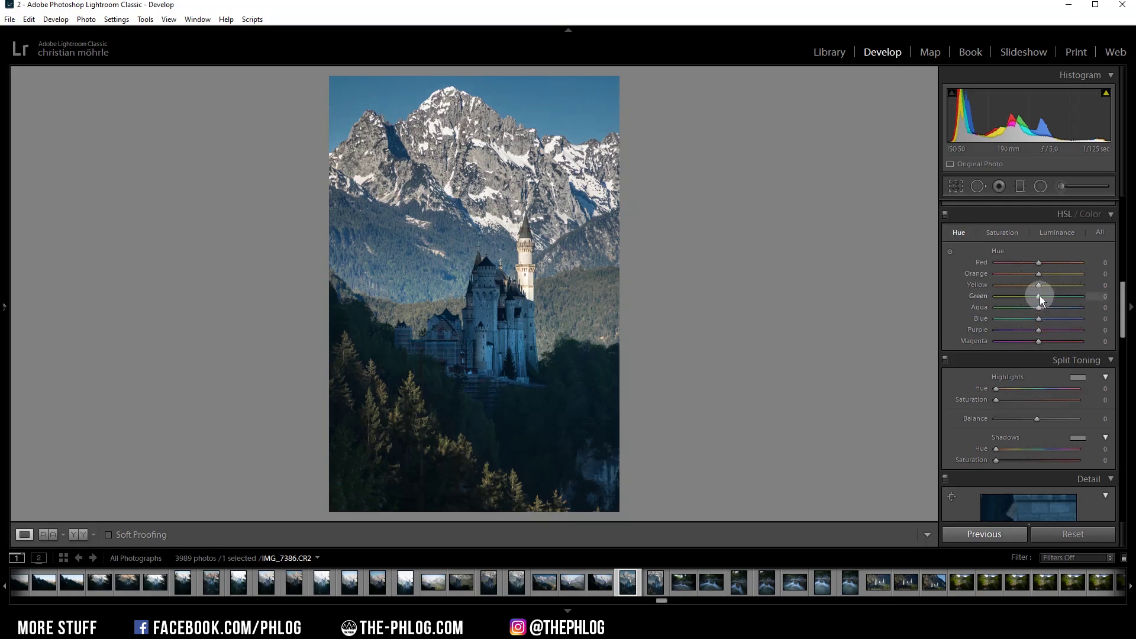
left_click_drag(1039, 296, 928, 292)
left_click_drag(1039, 287, 1030, 287)
left_click_drag(1020, 286, 1007, 286)
left_click_drag(1124, 309, 1124, 321)
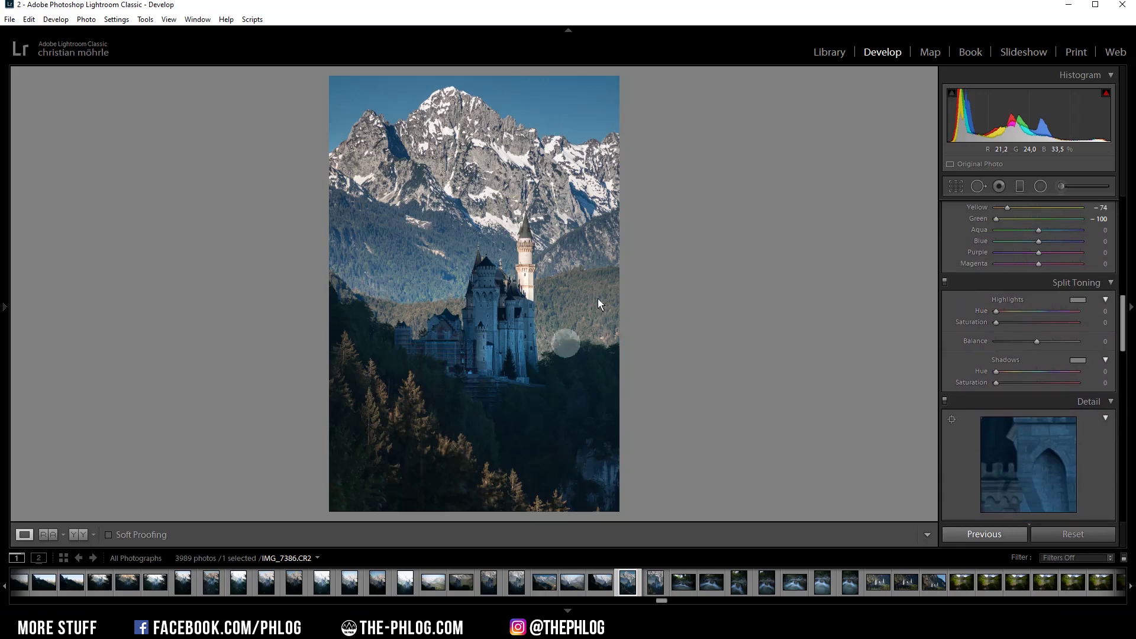
left_click_drag(1121, 304, 1122, 335)
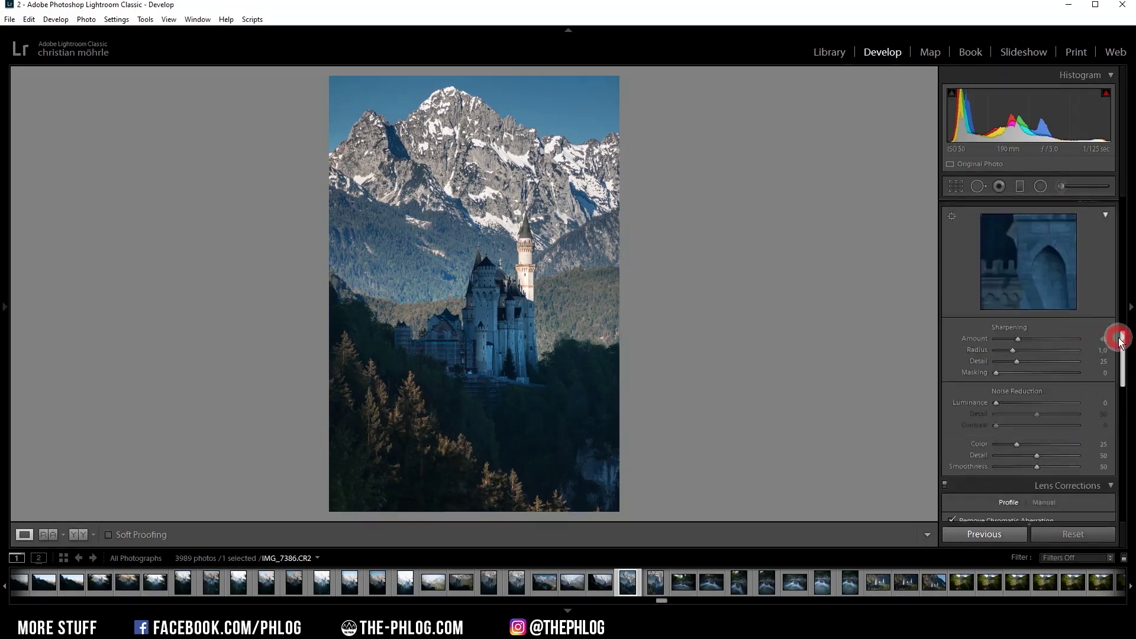
Set sharpening Amount 88, Radius 0.5 and Masking 88
left_click(1028, 339)
left_click_drag(1013, 349, 981, 349)
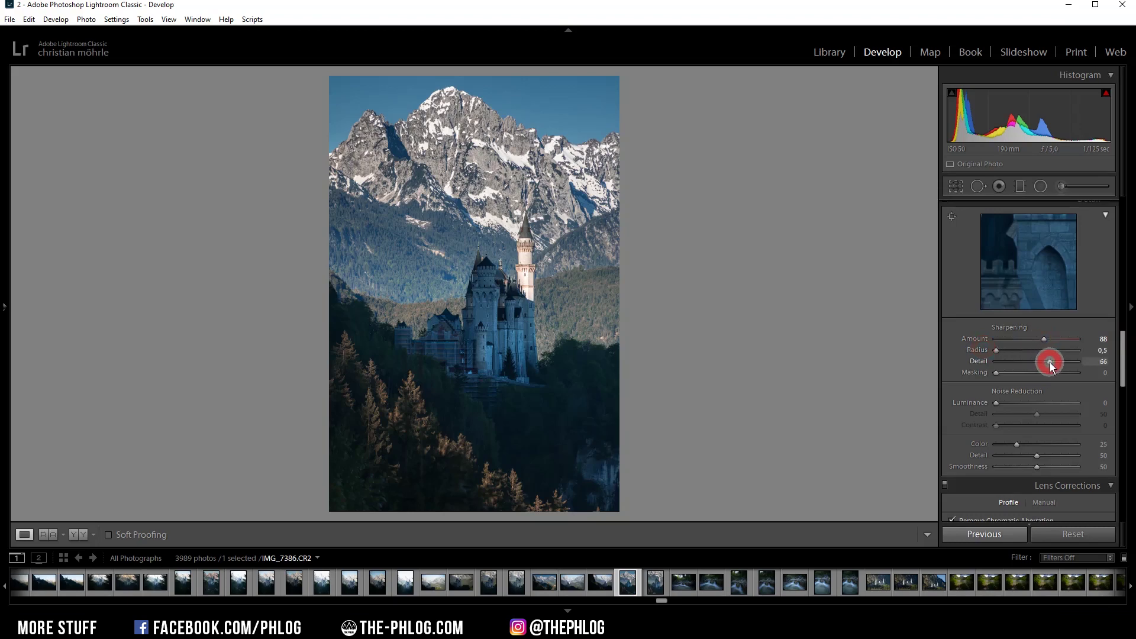
key("alt")
left_click_drag(1041, 374, 1068, 376)
Set Calibration Green Primary saturation −61 and Blue Primary +17, toggling calibration to compare
left_click_drag(1122, 349, 1110, 499)
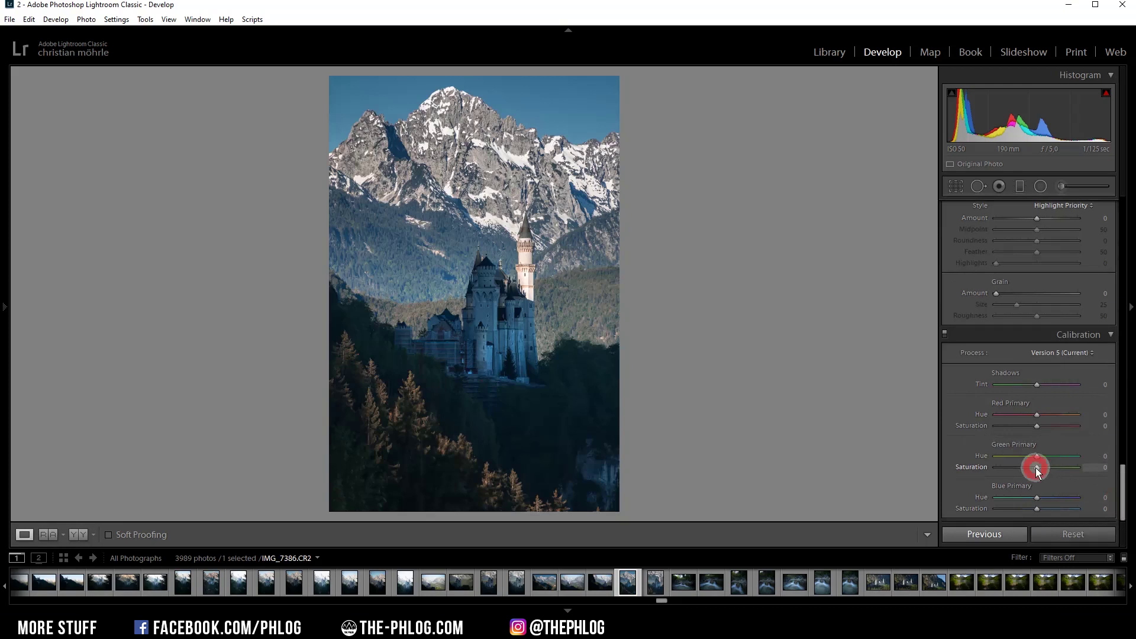
left_click_drag(1036, 470, 1012, 468)
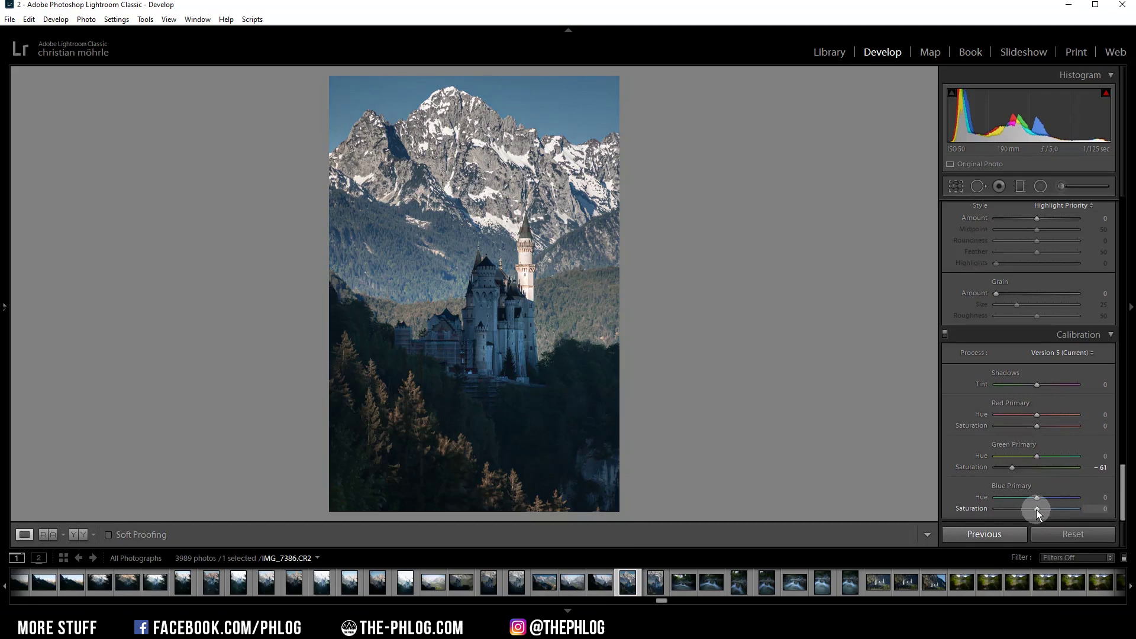
left_click_drag(1036, 509, 1038, 509)
left_click_drag(1045, 510, 1043, 510)
left_click(944, 334)
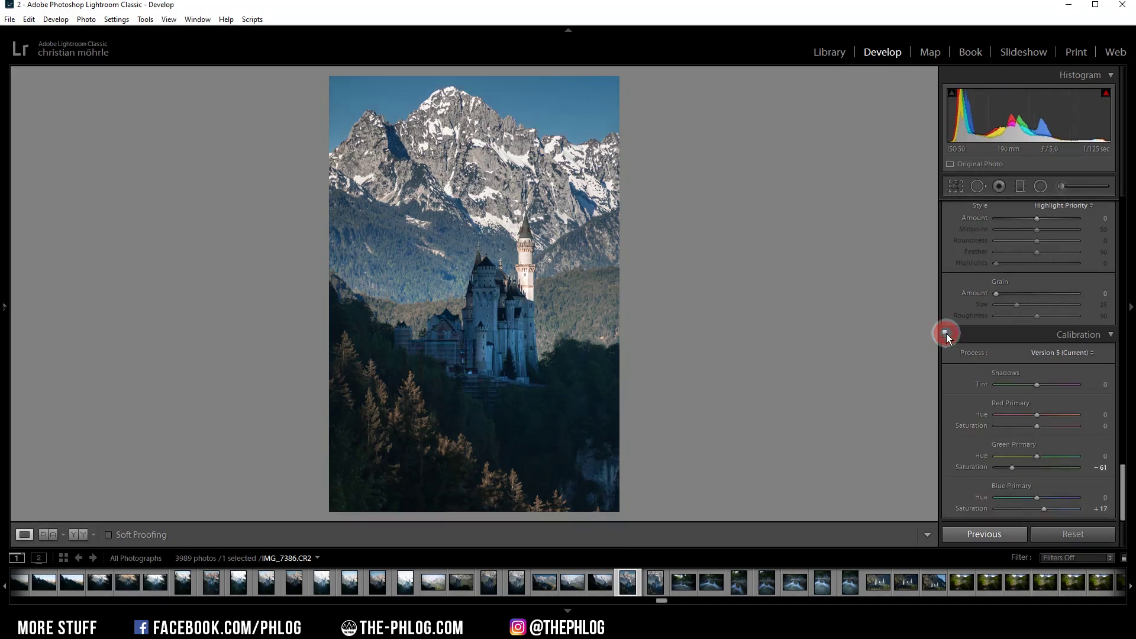
left_click(944, 334)
left_click(945, 333)
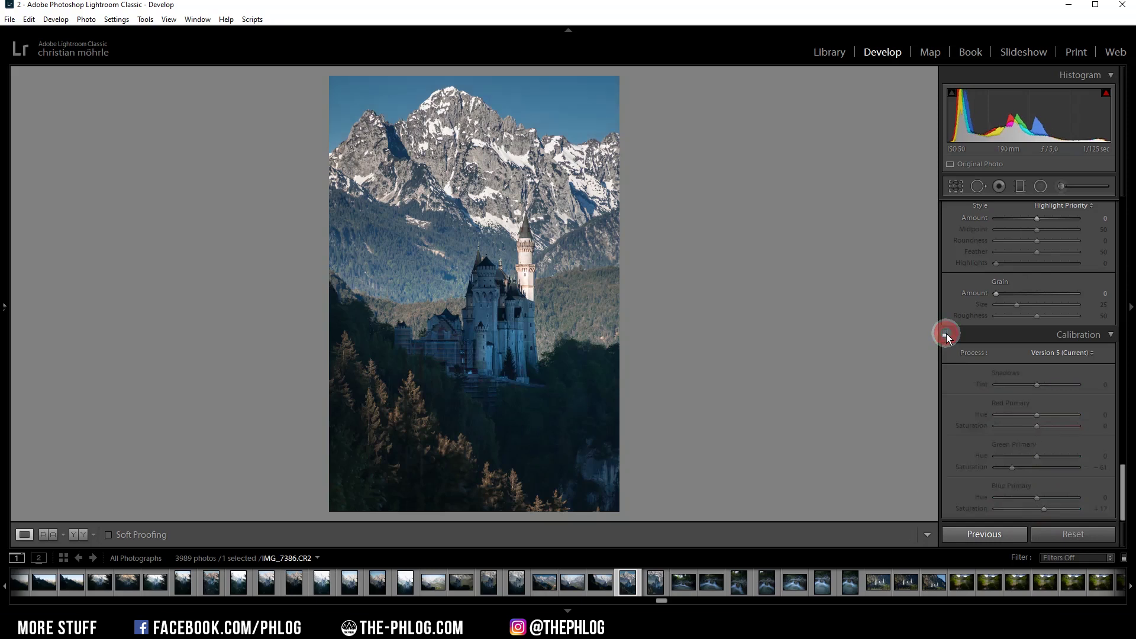
left_click(944, 334)
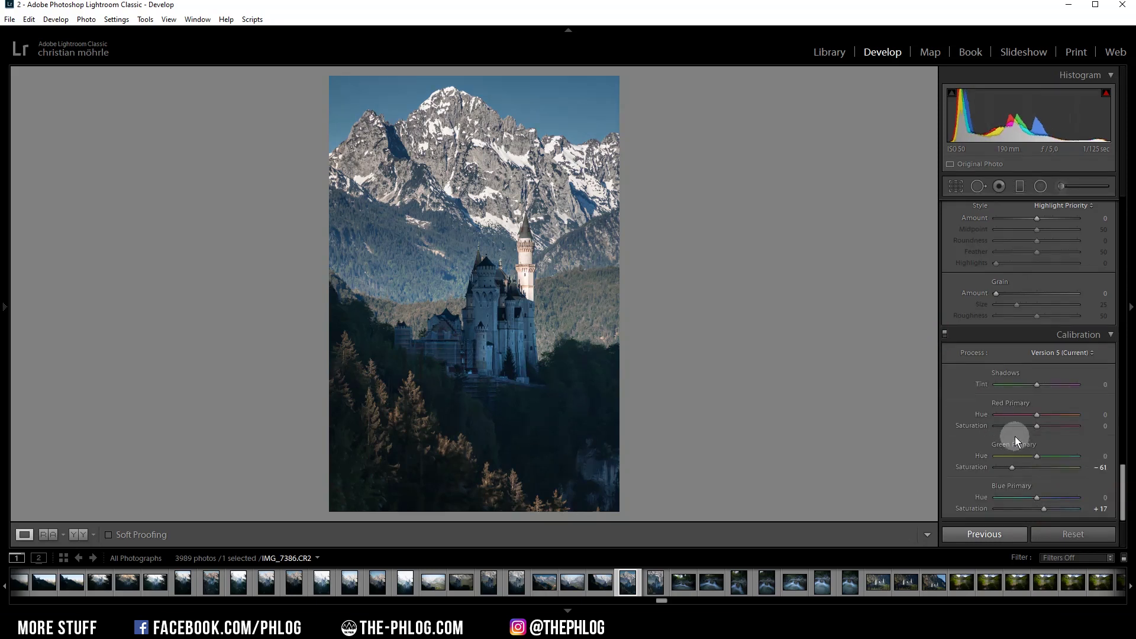